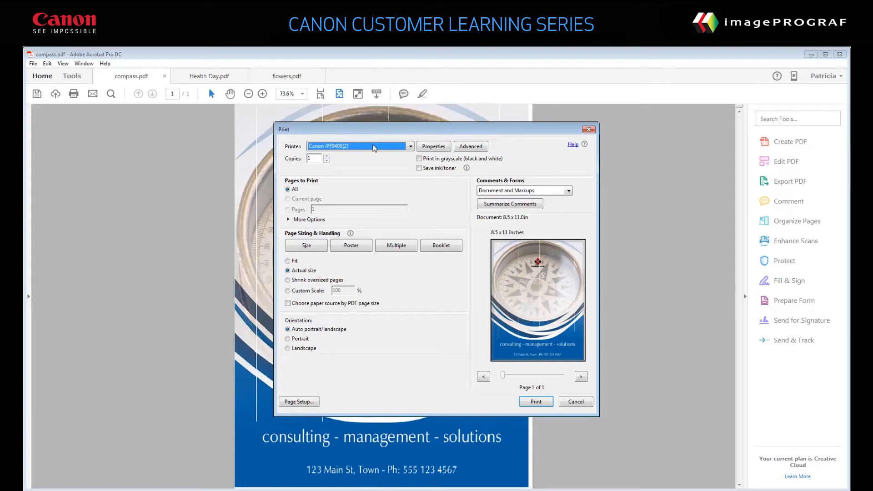
Select the Canon iPF9400(2) printer for compass.pdf, set its page layout to Free Layout and accept the information message
click(374, 148)
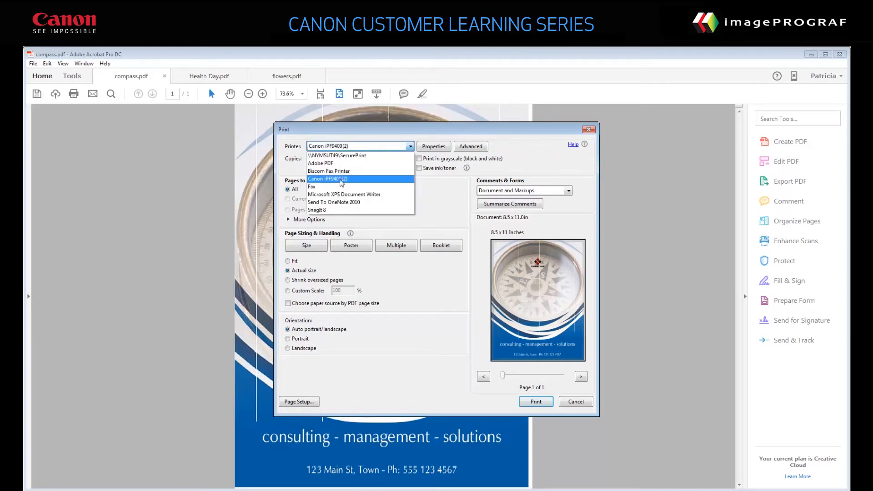
click(341, 182)
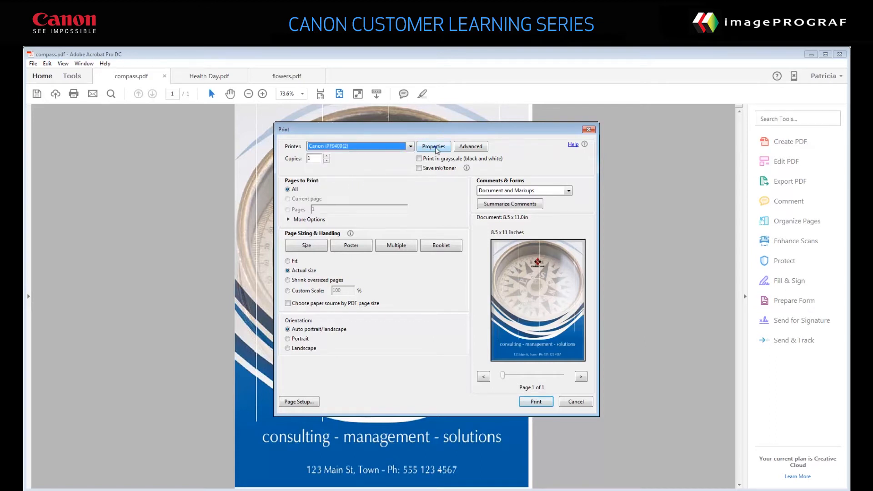
click(433, 146)
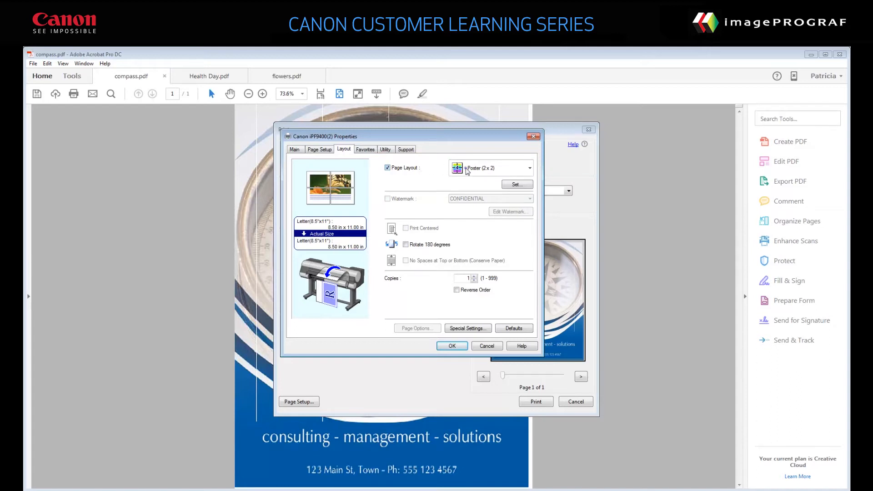
click(468, 170)
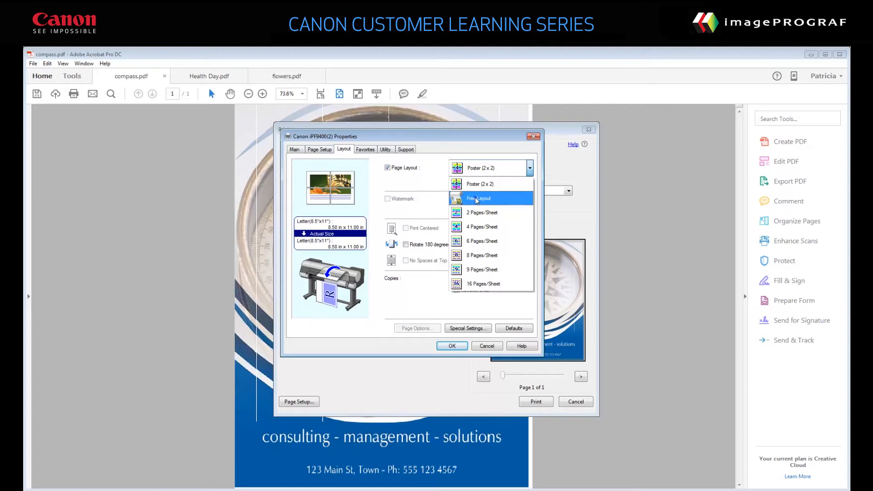
click(476, 199)
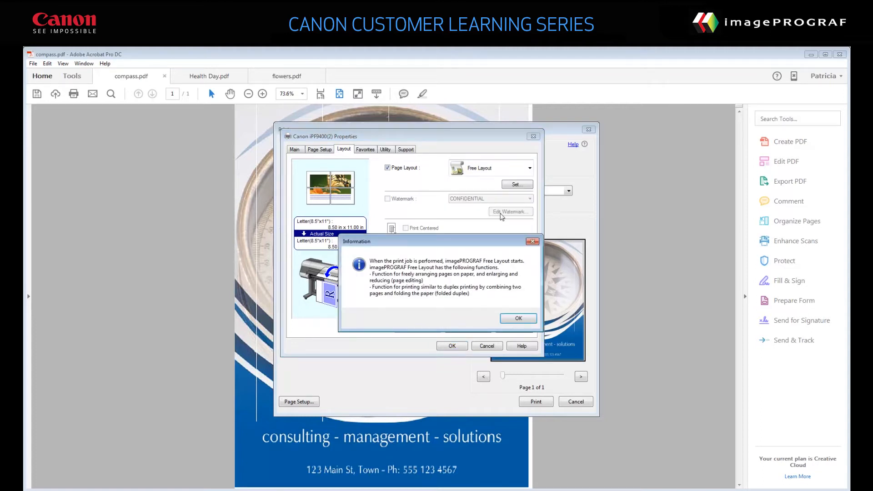
click(518, 320)
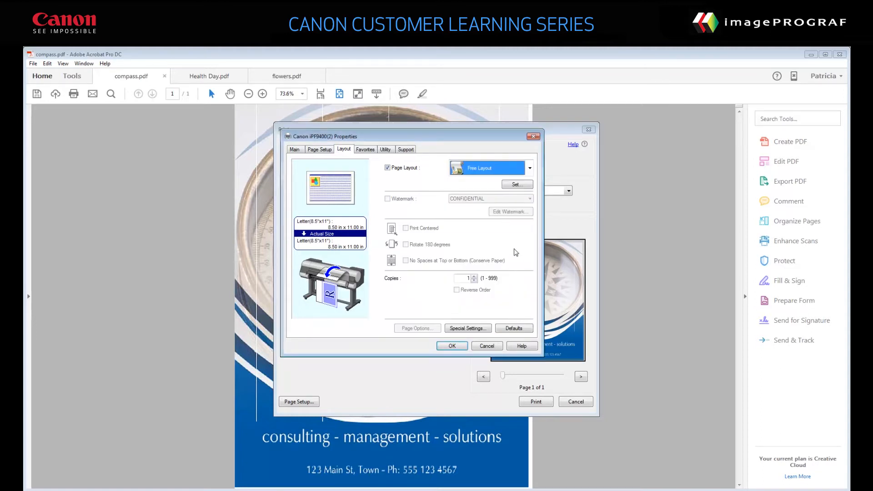
Accept the existing Free Layout settings in the printer properties and print compass.pdf into the layout window
click(516, 186)
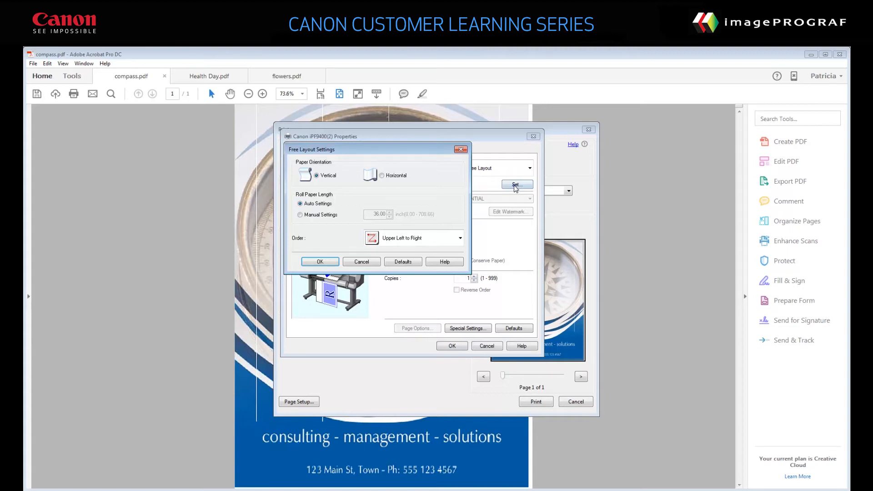
click(320, 262)
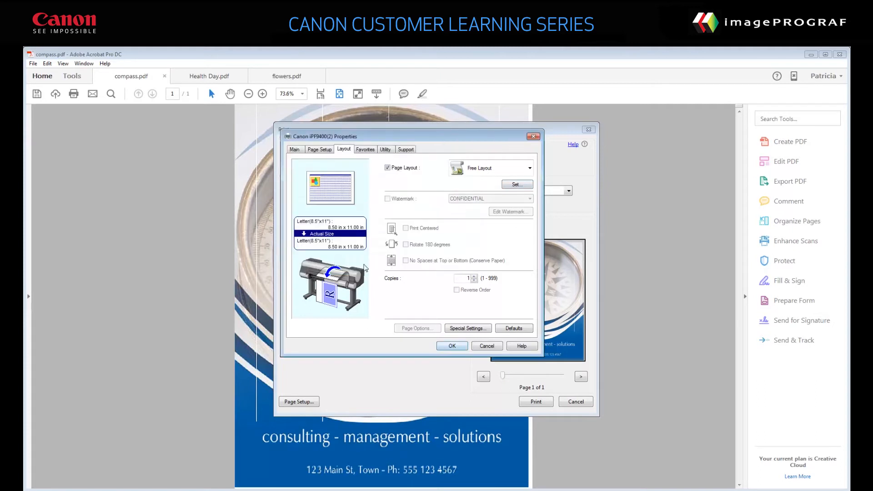
click(452, 346)
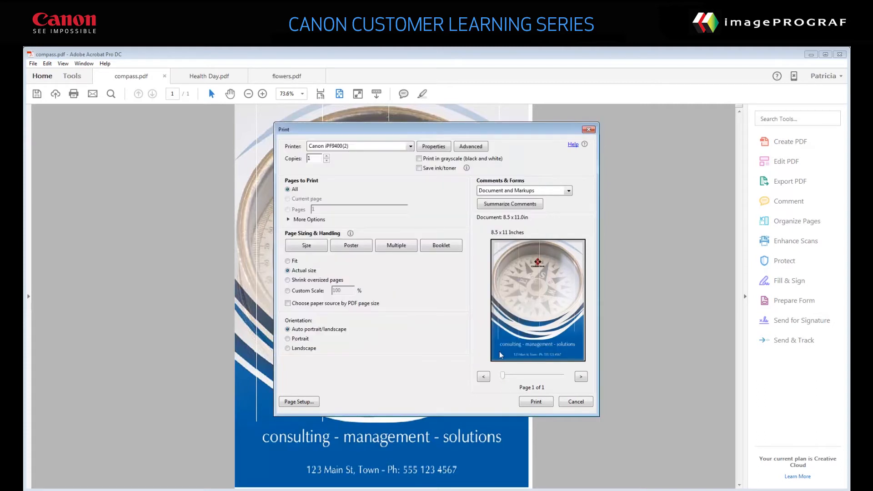
click(535, 402)
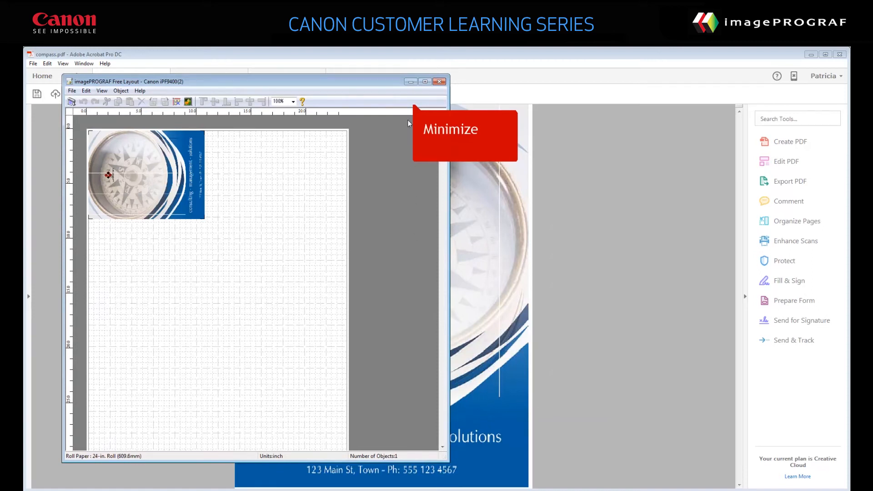
Minimize the layout window and print Health Day.pdf to the Canon iPF9400(2) with the Free Layout page layout
click(409, 81)
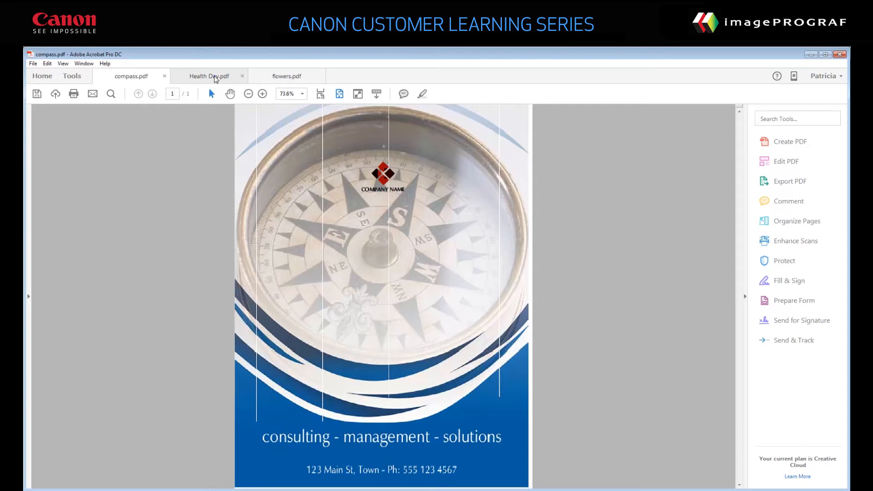
click(216, 78)
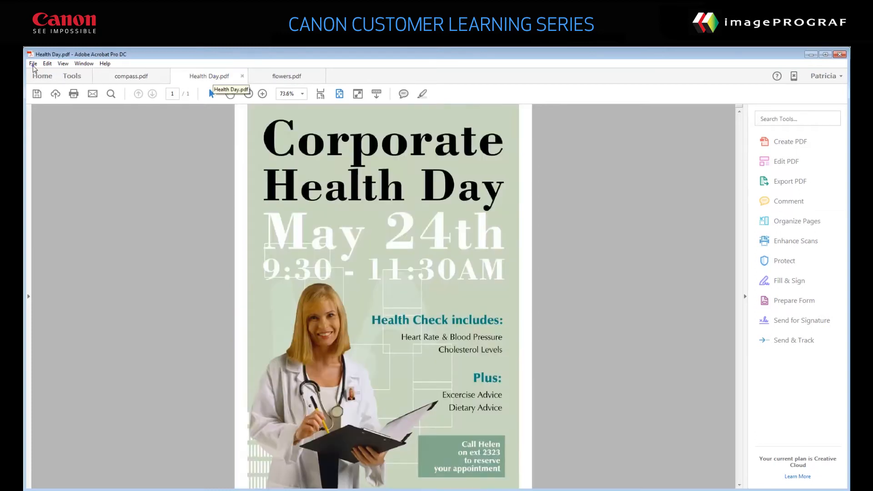
click(33, 64)
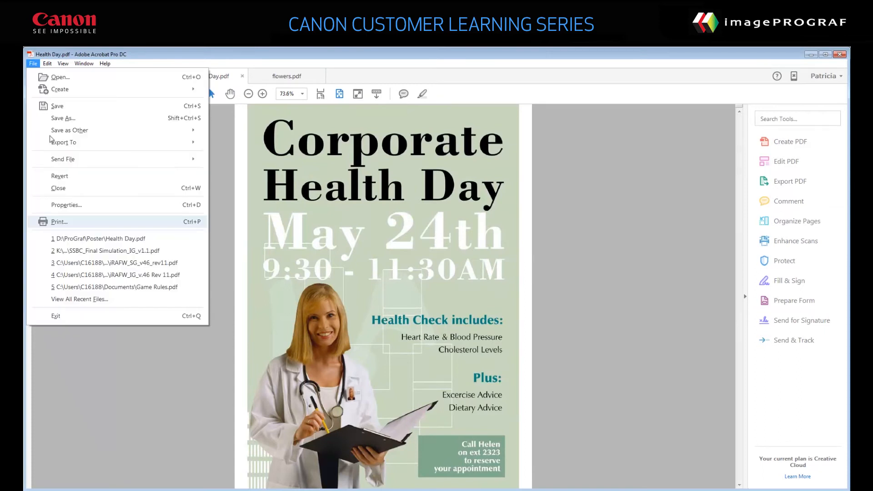
click(54, 222)
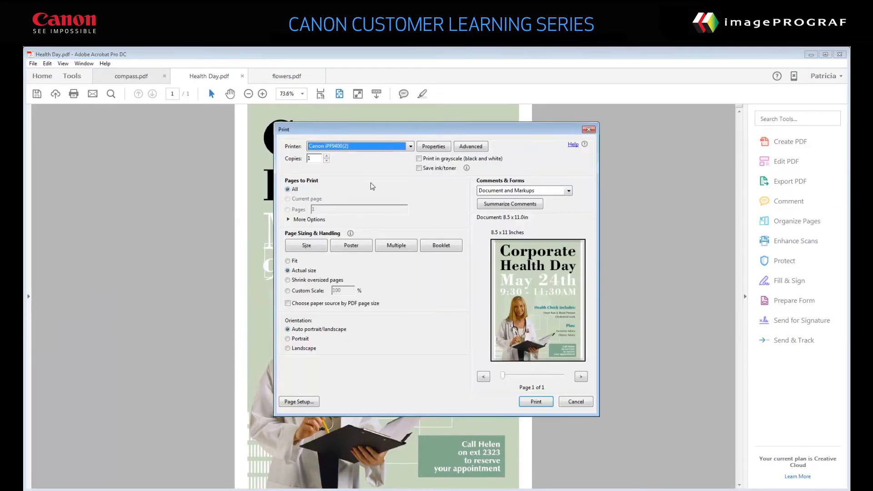
click(435, 147)
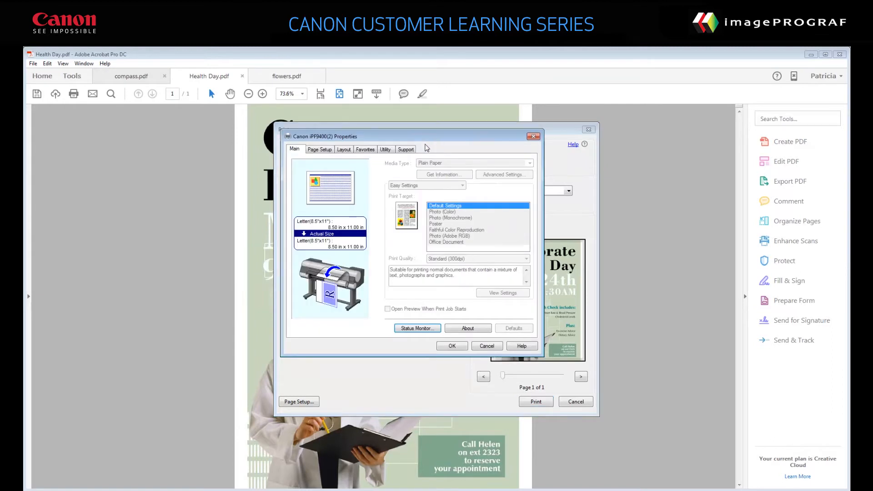
click(343, 149)
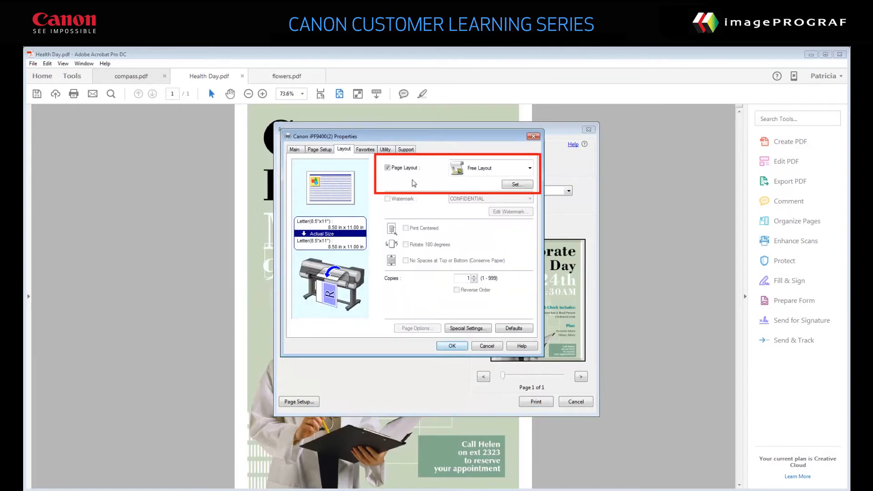
click(452, 346)
click(535, 402)
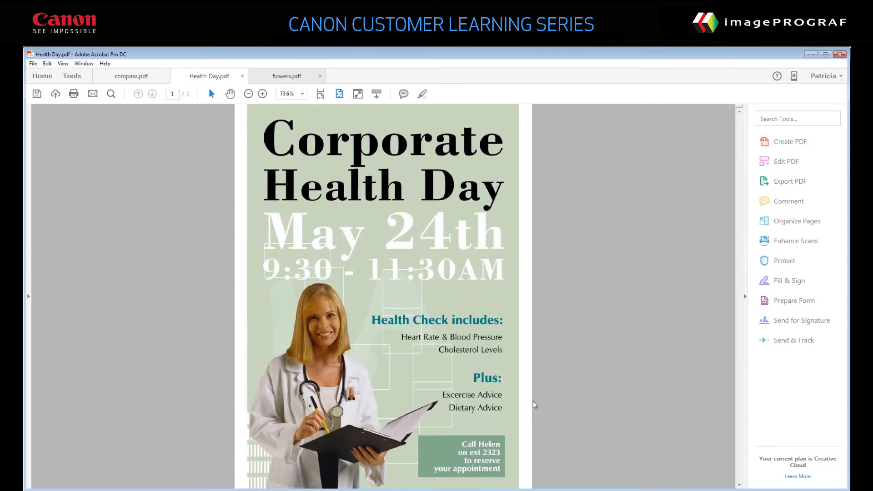
Print flowers.pdf to the Canon iPF9400(2) with the Free Layout page layout to add it to the layout
click(300, 82)
click(36, 64)
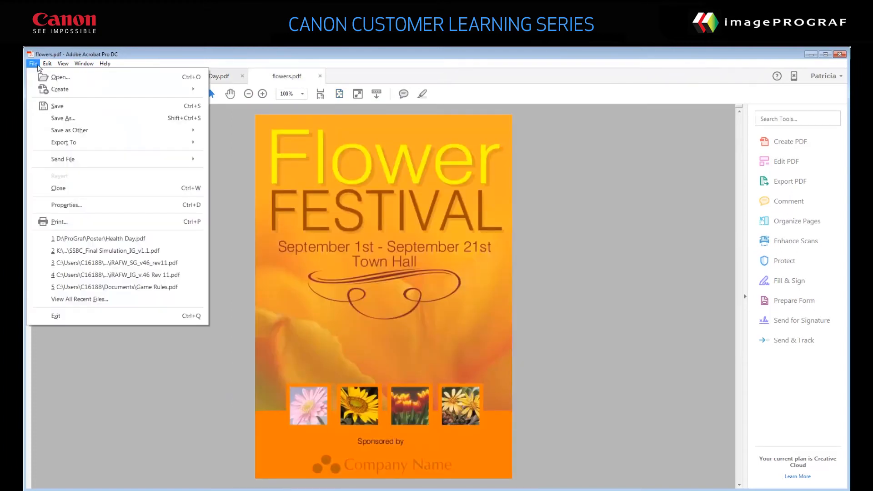
click(61, 222)
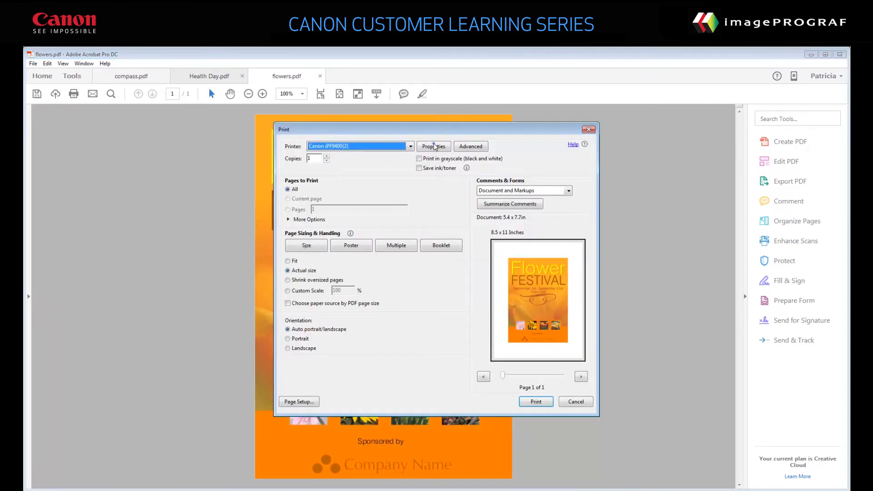
click(435, 146)
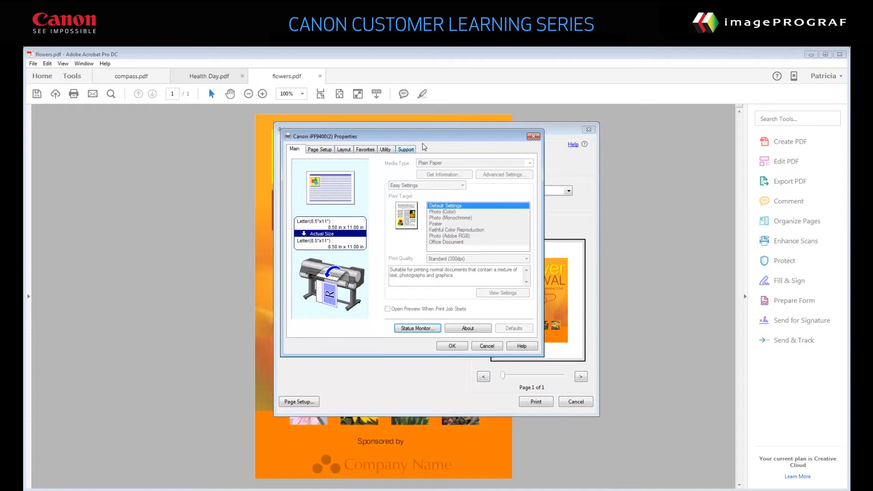
click(342, 150)
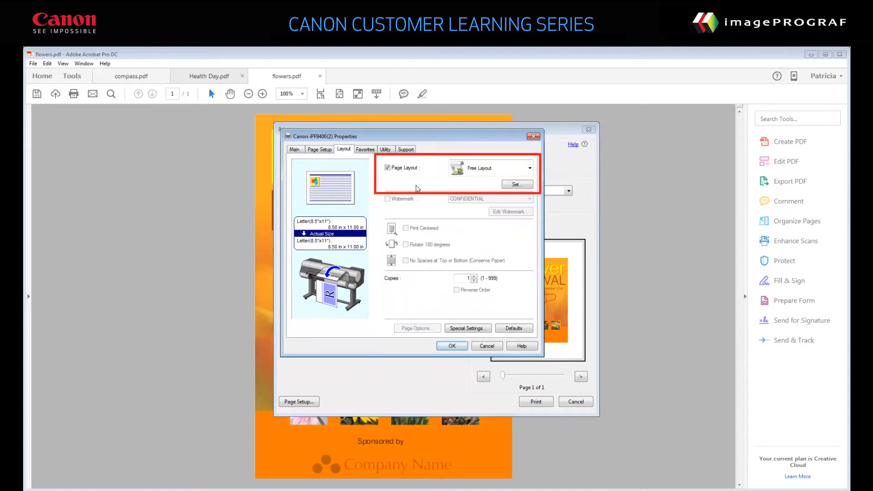
click(452, 346)
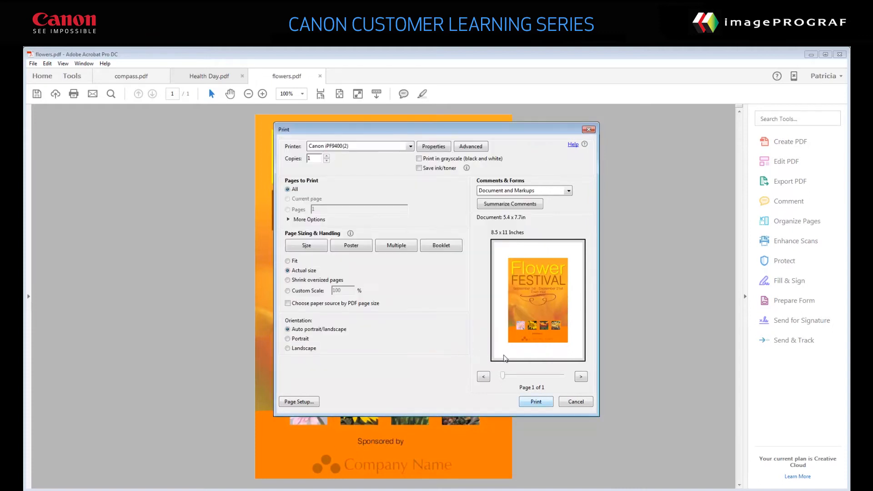
click(536, 402)
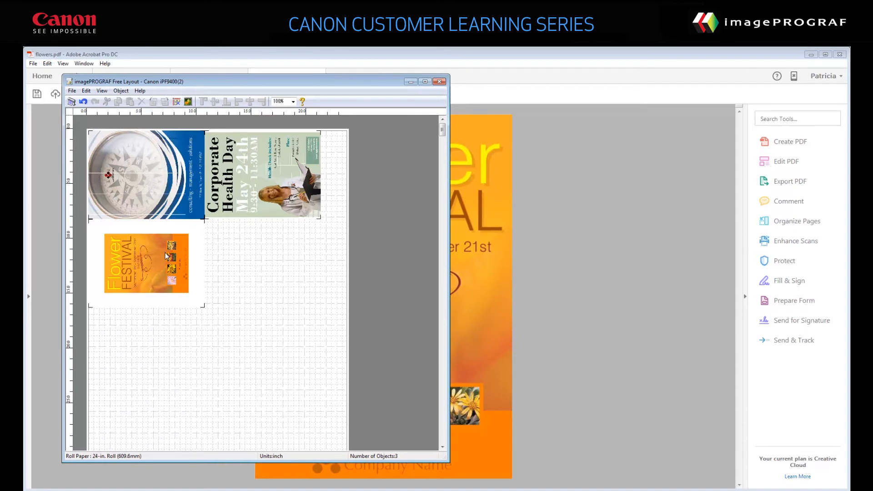
Enlarge and reposition the Flower Festival poster below the compass page, and rotate it 90 degrees to the right
drag(167, 256, 230, 313)
drag(156, 279, 135, 235)
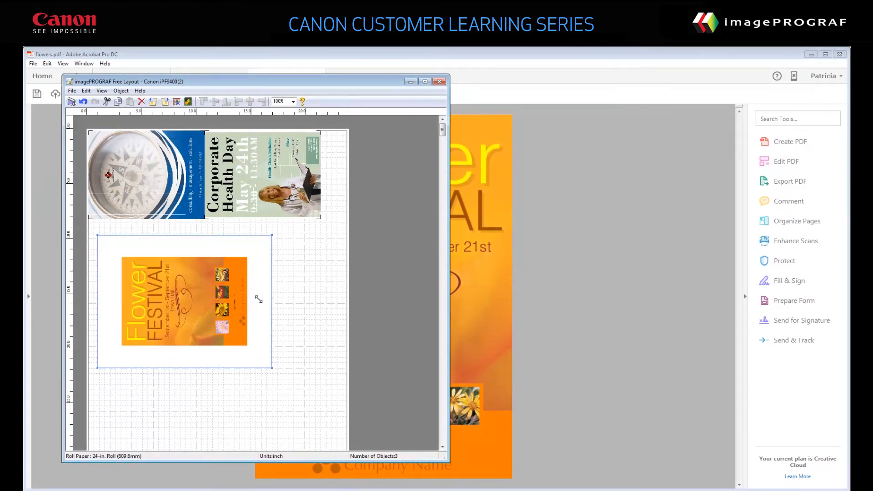
drag(273, 370, 288, 380)
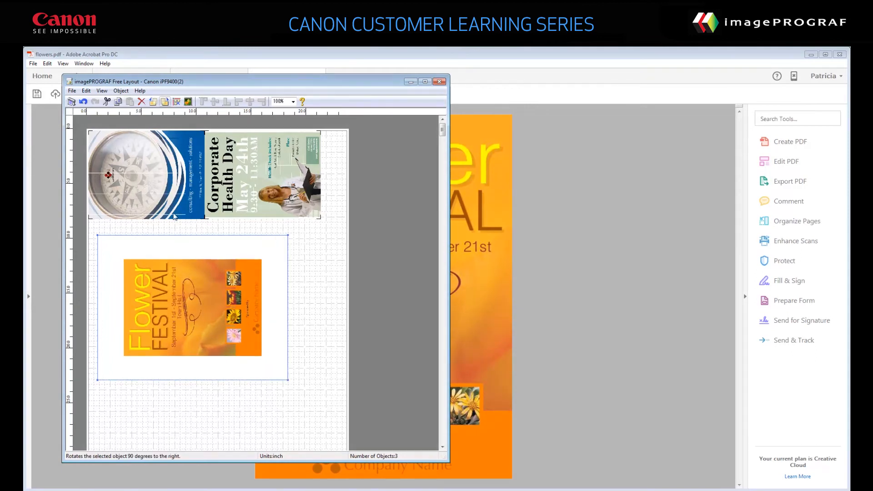
click(165, 101)
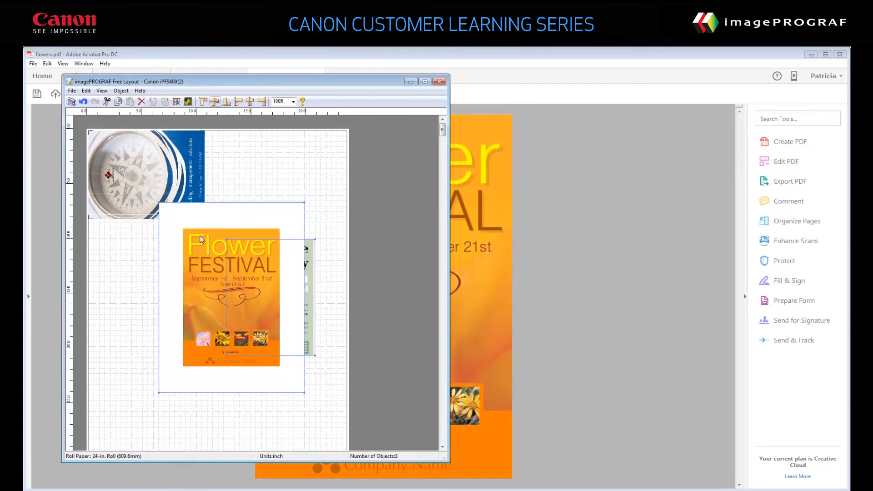
Align the Flower Festival and Corporate Health Day posters by their top edges, and automatically arrange the objects on the roll
click(203, 102)
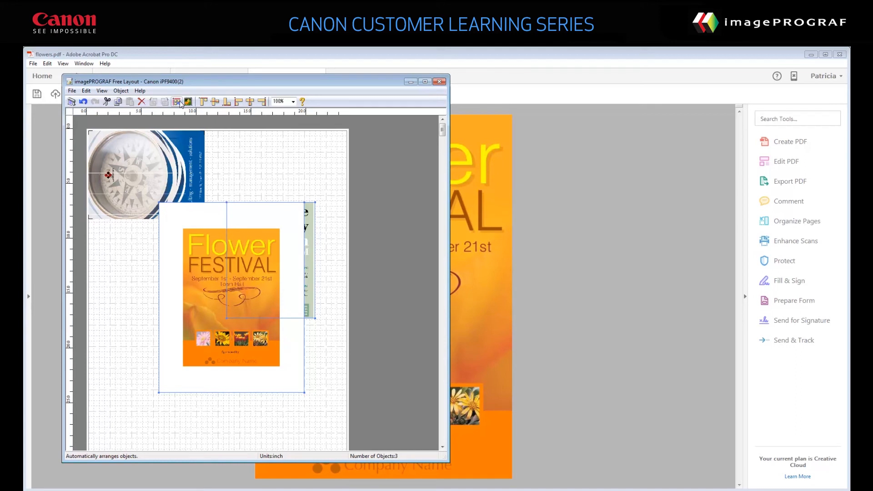
click(181, 104)
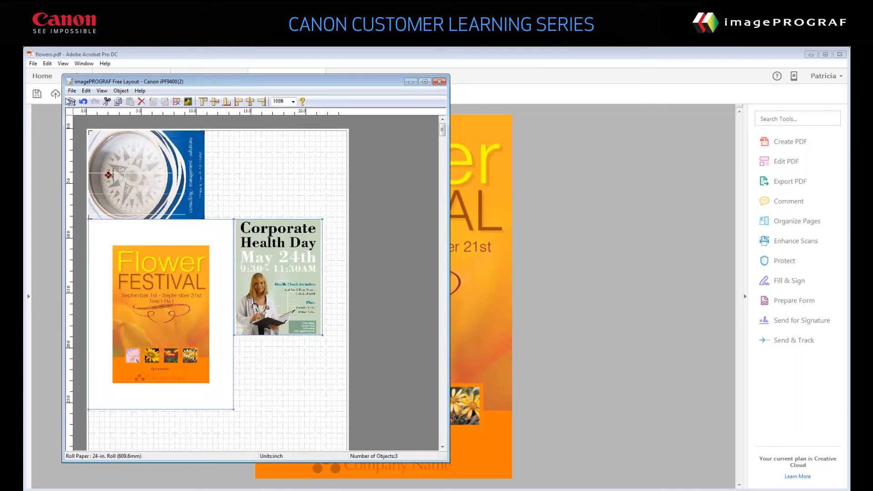
Print one copy of the whole arranged layout
click(70, 101)
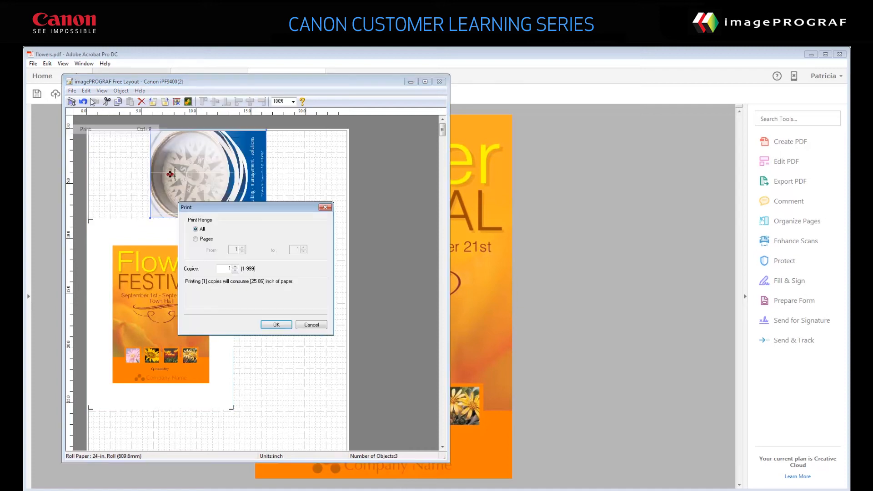
click(276, 324)
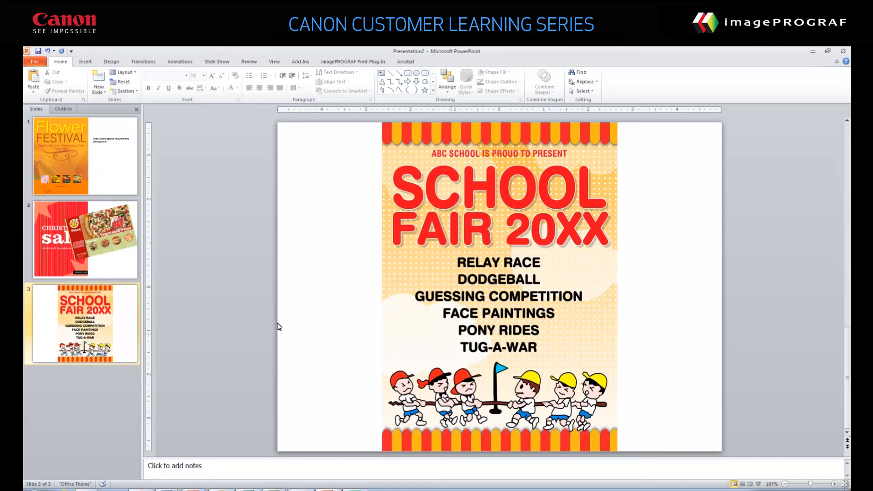
Print all slides of the PowerPoint presentation to the Canon iPF9400(2) with the Free Layout page layout
click(30, 60)
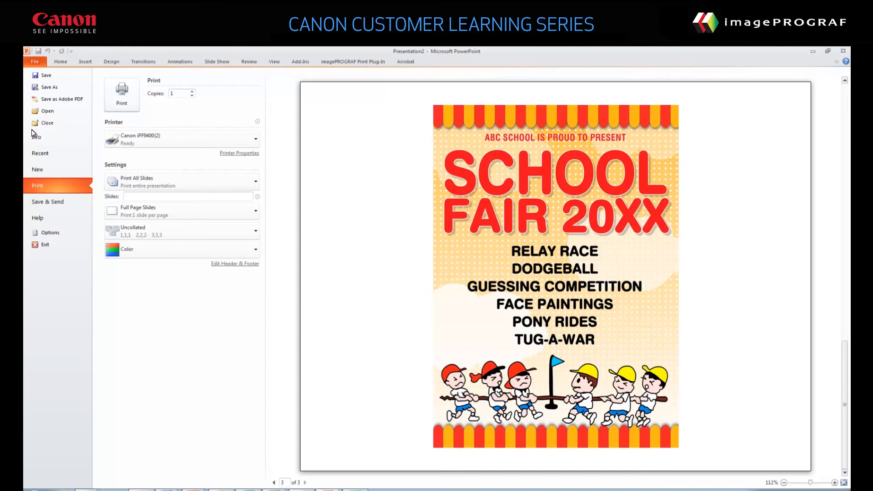
click(150, 139)
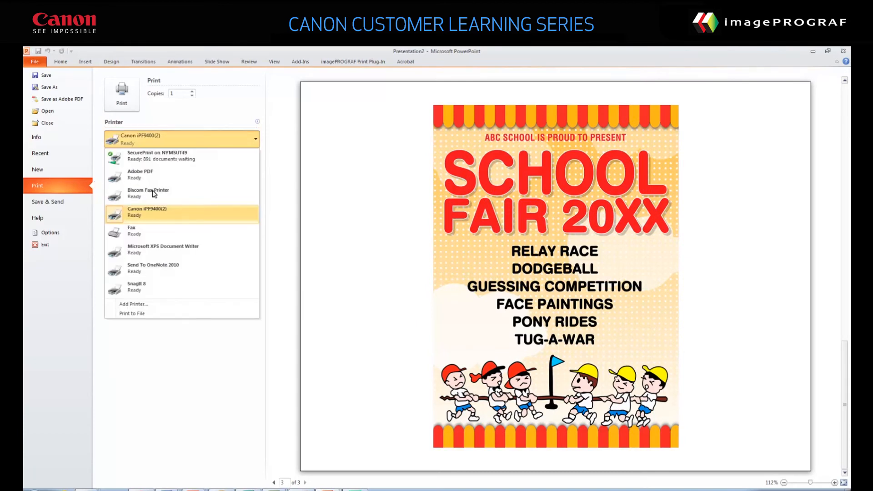
click(170, 207)
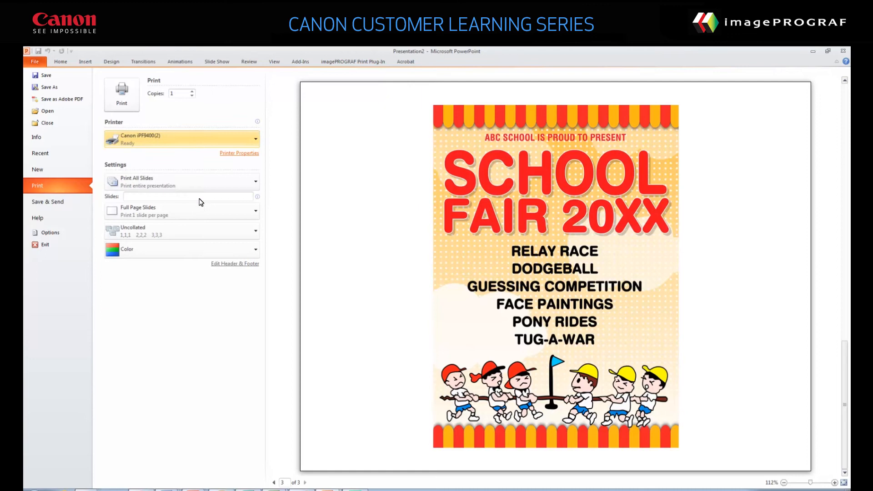
click(237, 152)
click(90, 71)
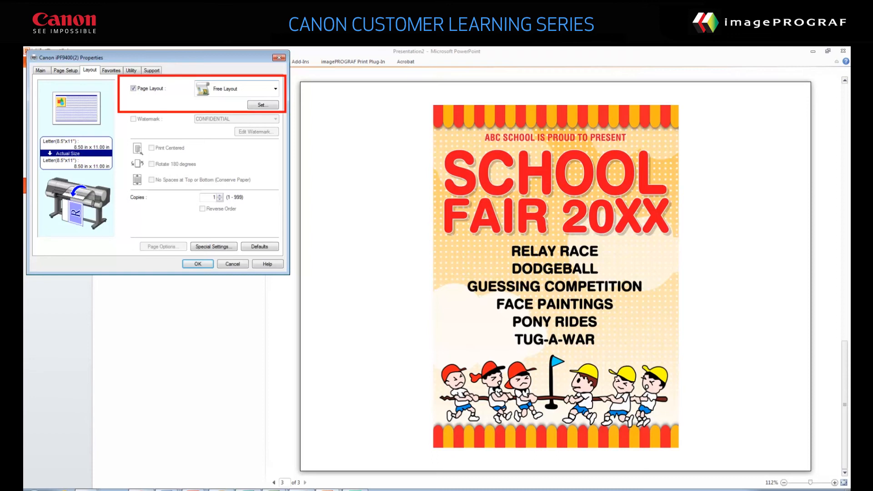
click(275, 89)
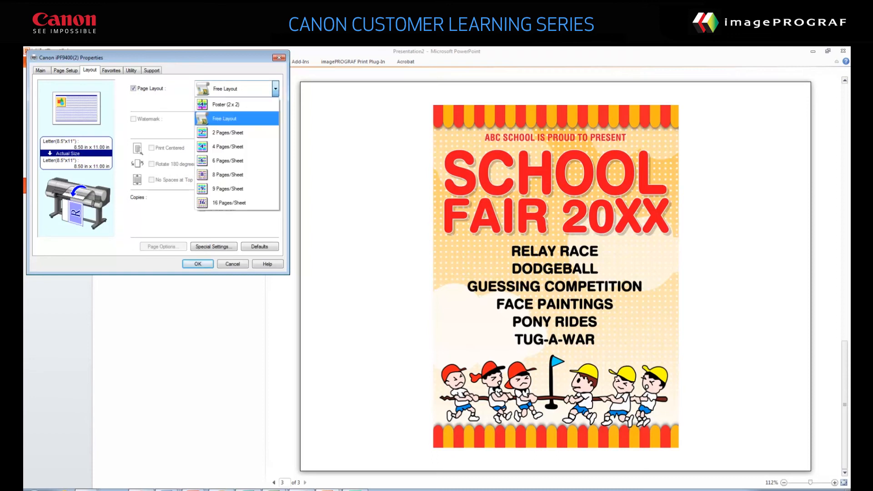
click(224, 118)
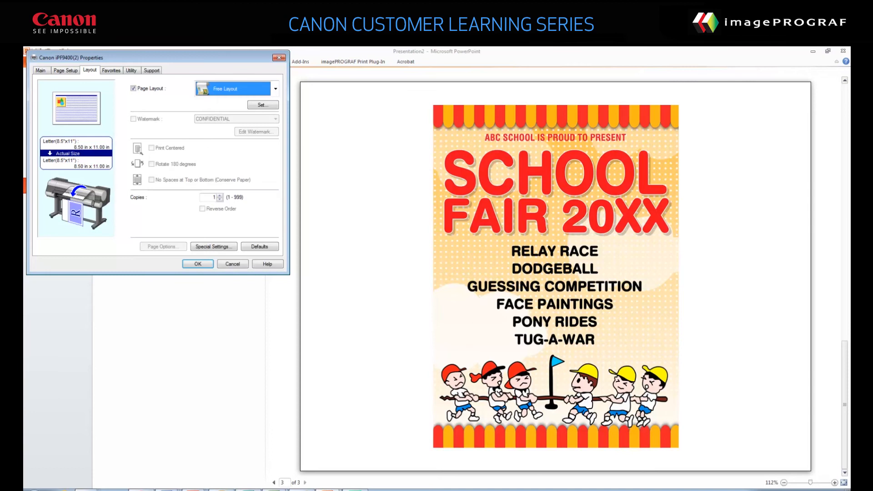
click(262, 105)
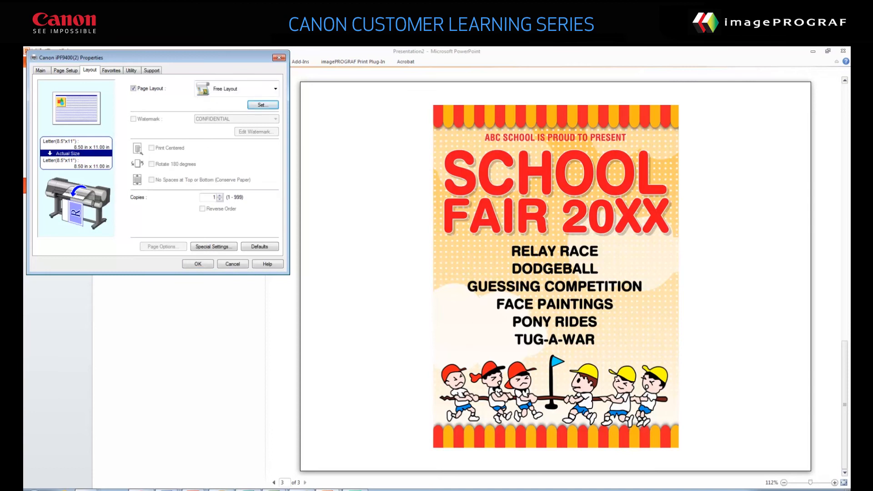
click(198, 264)
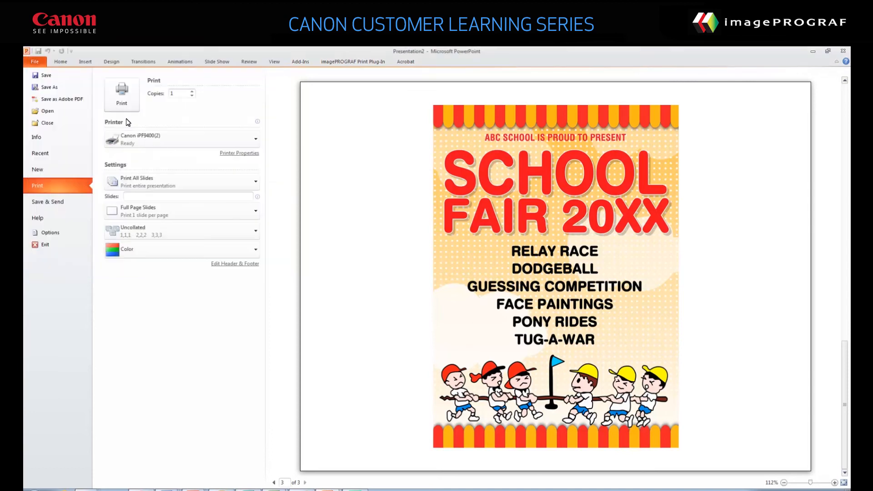
click(119, 92)
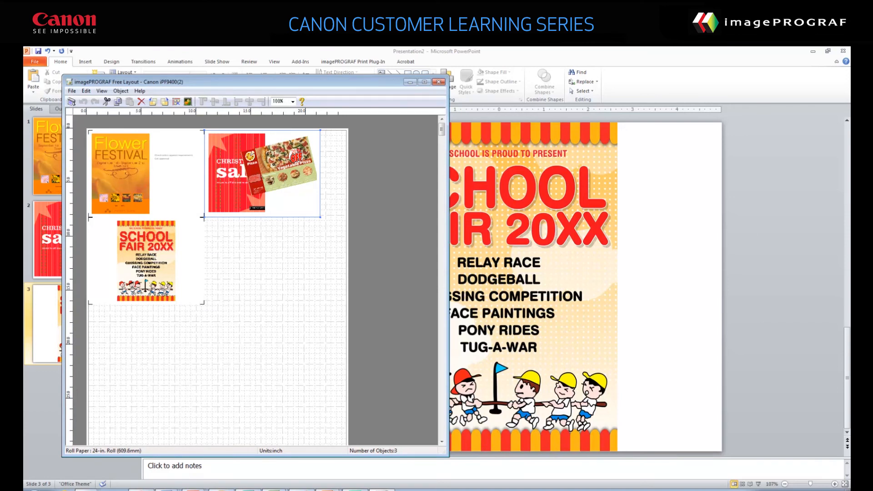
Move the Christmas sale and School Fair slides lower on the roll, and enlarge the Flower Festival slide to about 16 inches wide
drag(262, 174, 272, 283)
click(146, 174)
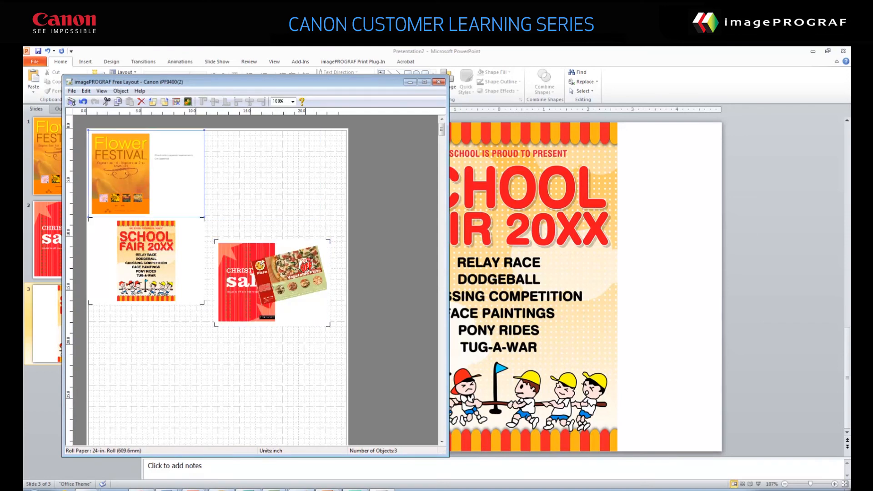
drag(204, 217, 263, 261)
click(146, 261)
drag(146, 261, 162, 354)
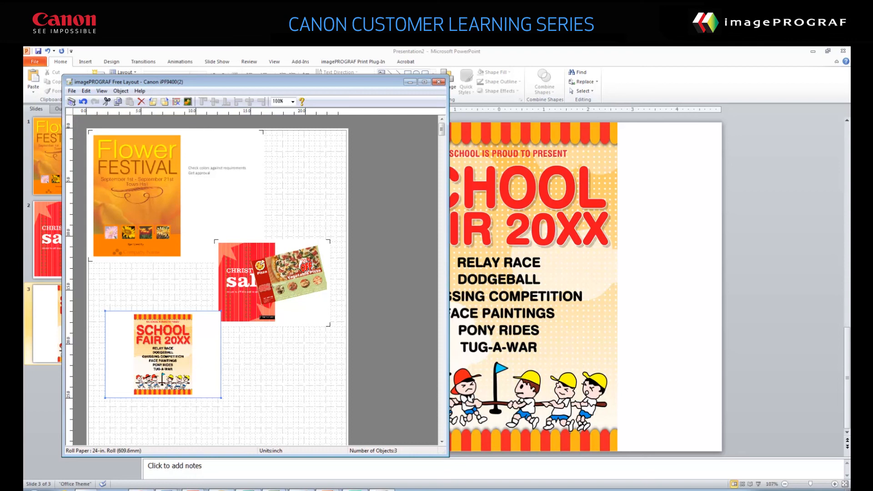
Select all three slides and automatically arrange them on the roll
click(155, 195)
ctrl+click(272, 283)
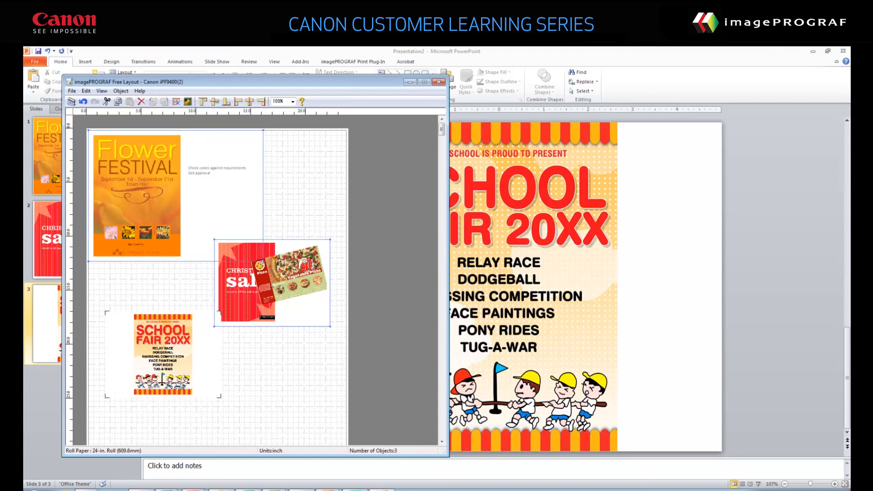
ctrl+click(163, 355)
click(70, 101)
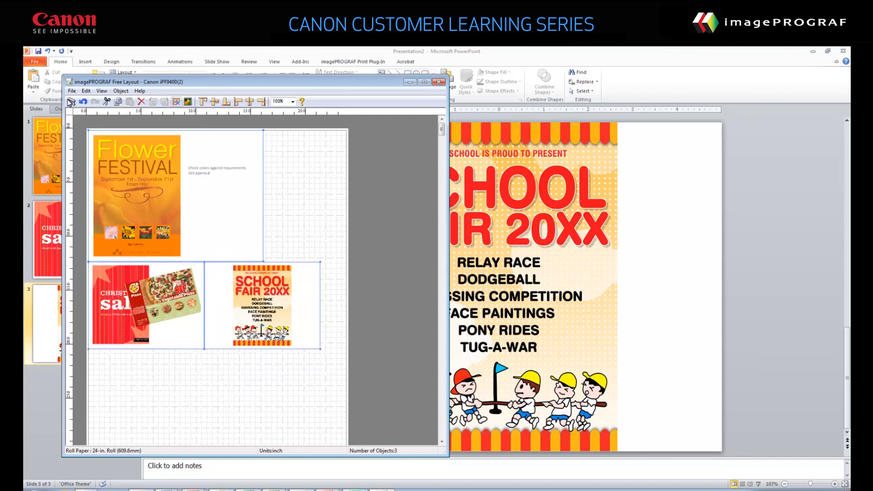
Open the print settings for the arranged slide layout
click(70, 101)
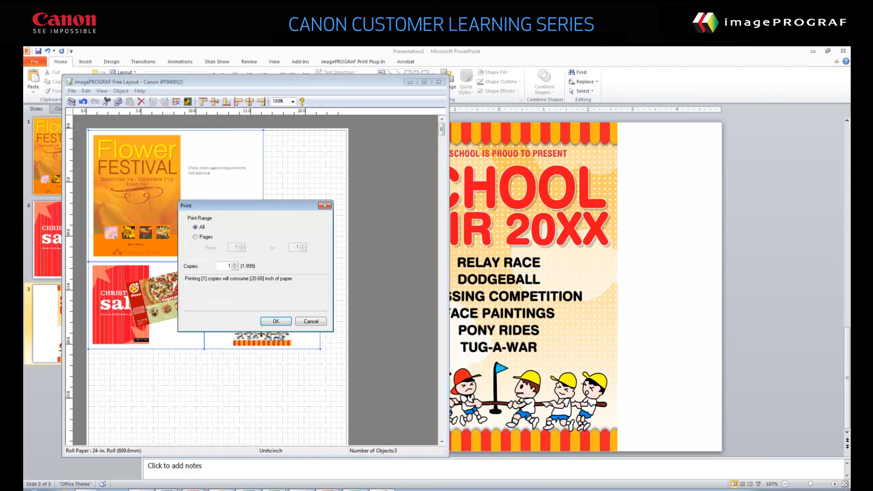